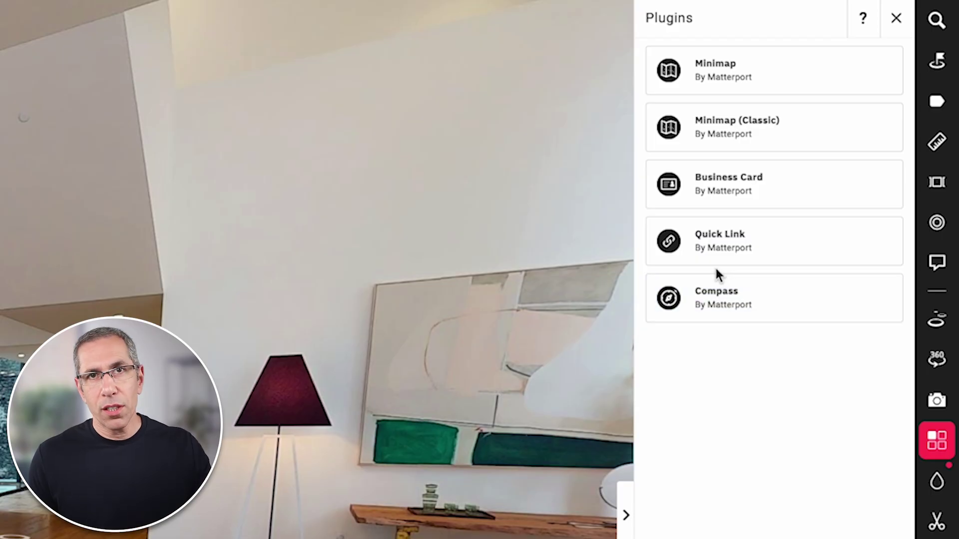
- Preview the floor-plan overlay by switching the Minimap plugin on in its settings
left_click(748, 81)
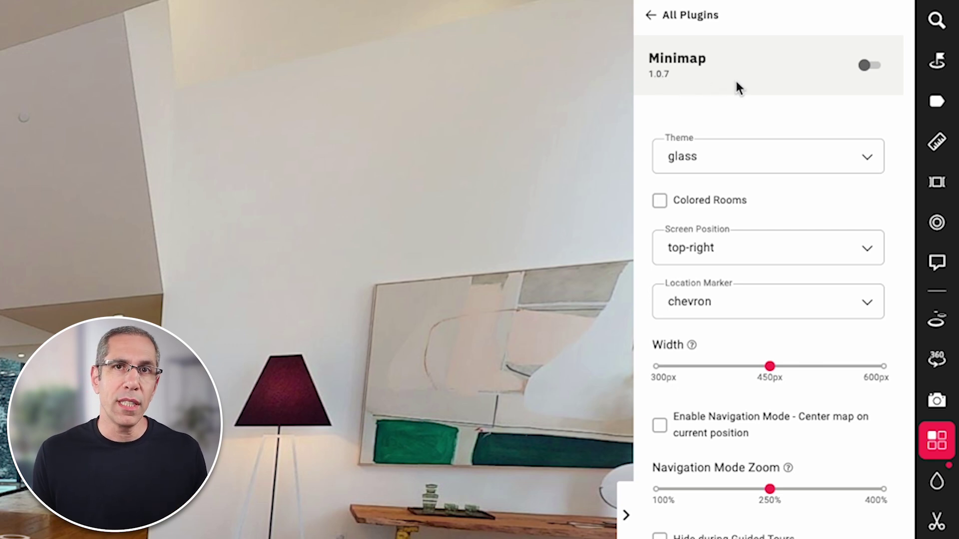
left_click(872, 68)
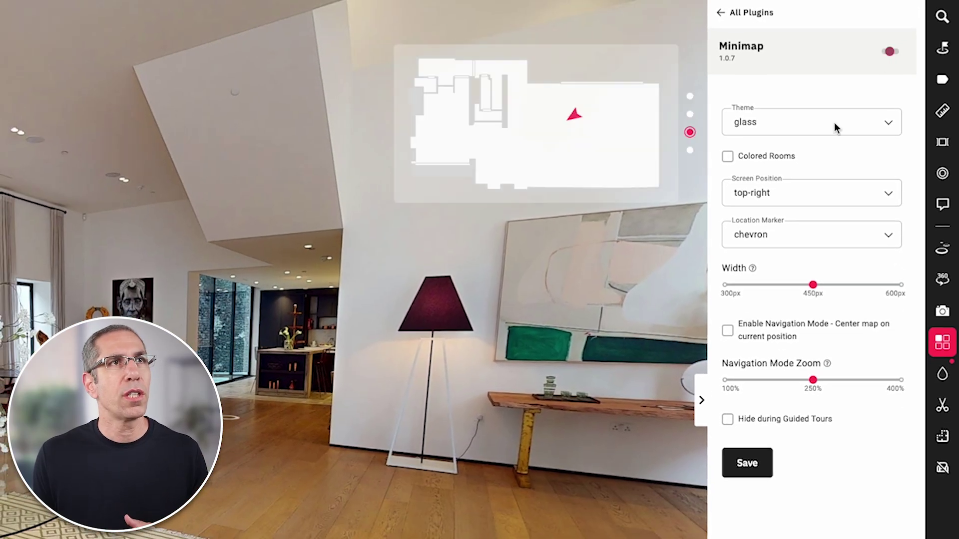
left_click(747, 467)
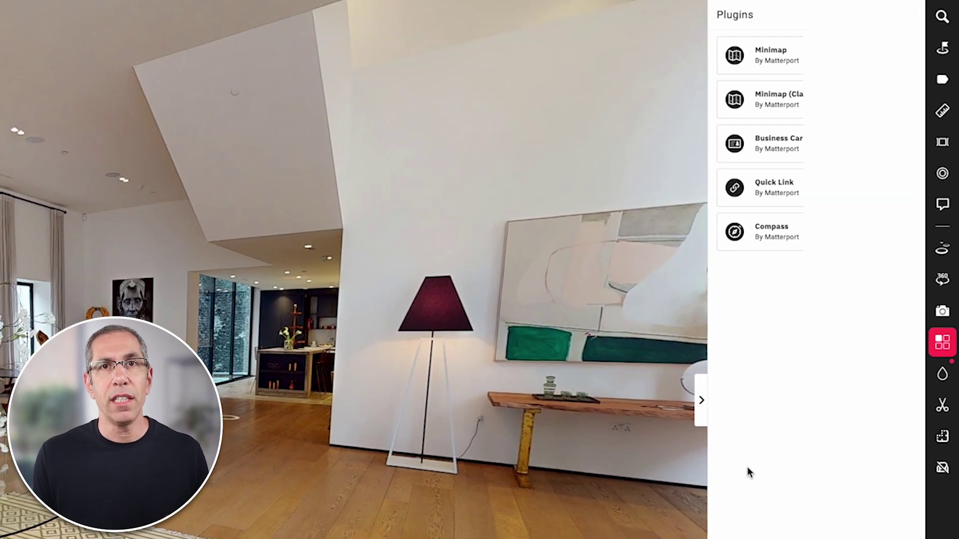
left_click(800, 59)
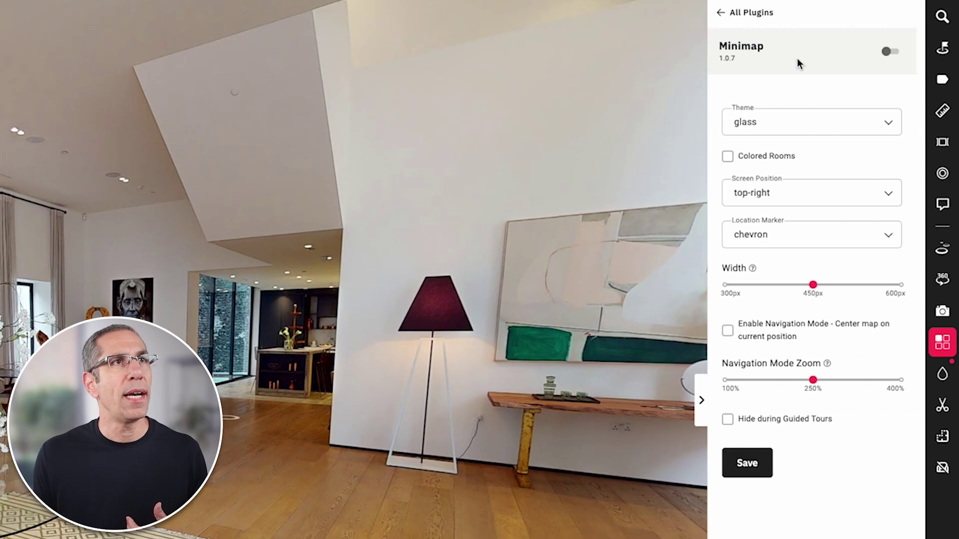
left_click(894, 52)
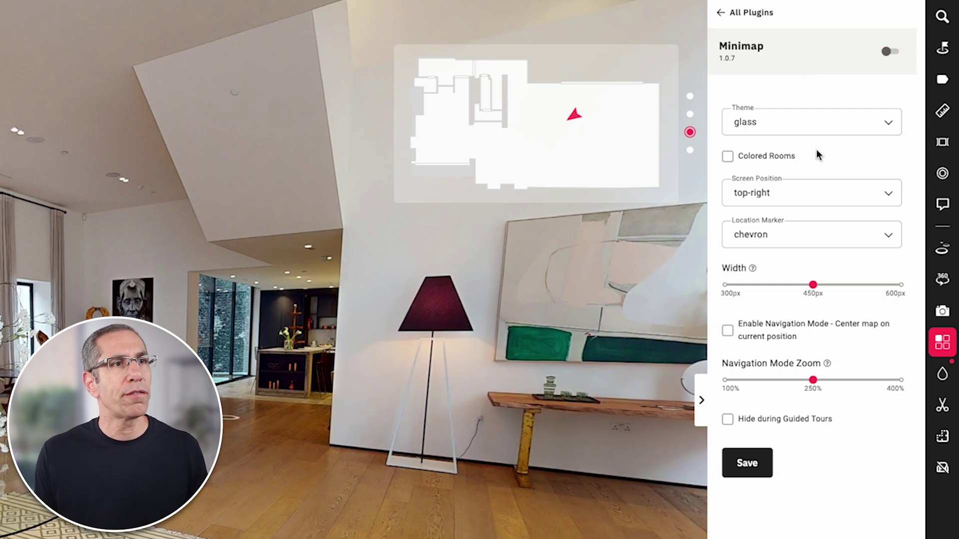
- Save the Minimap as enabled and reopen its settings page
left_click(743, 467)
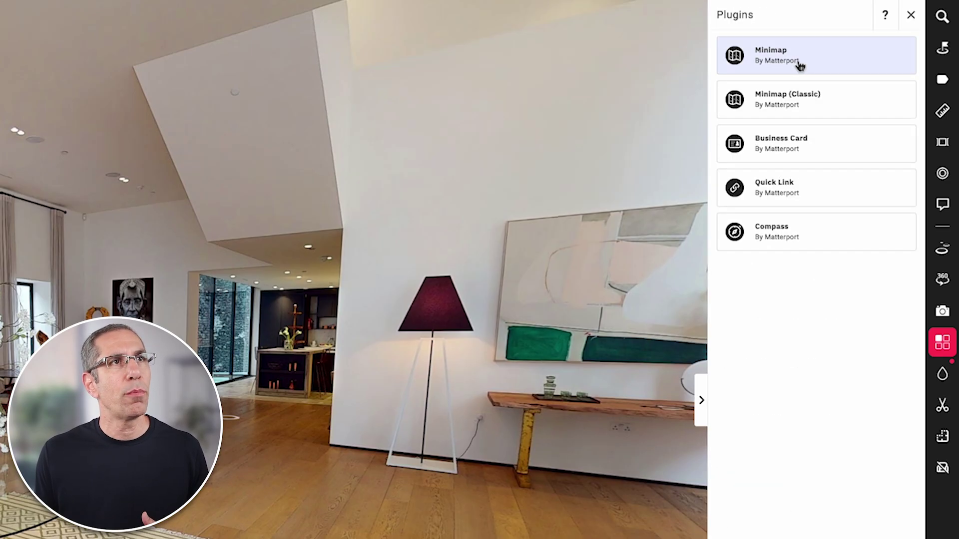
left_click(800, 67)
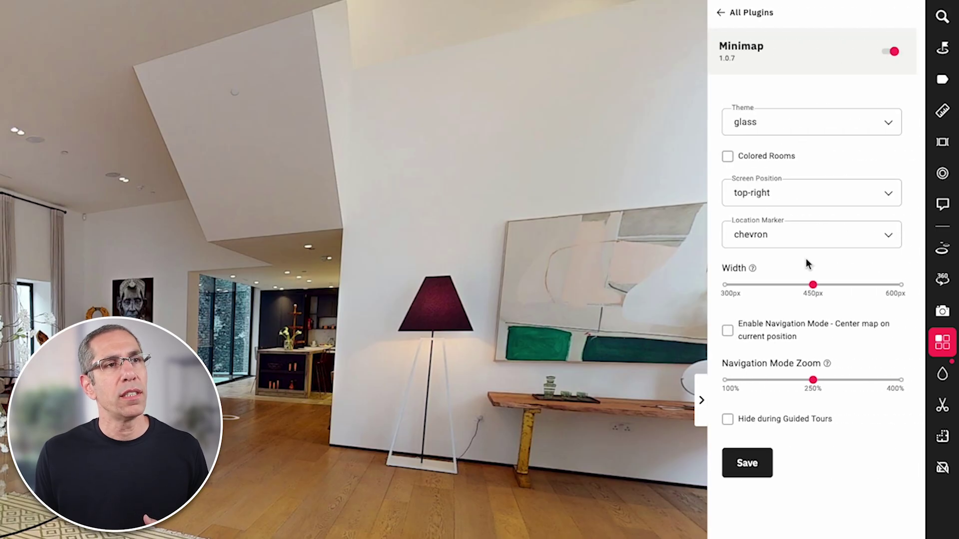
left_click(744, 464)
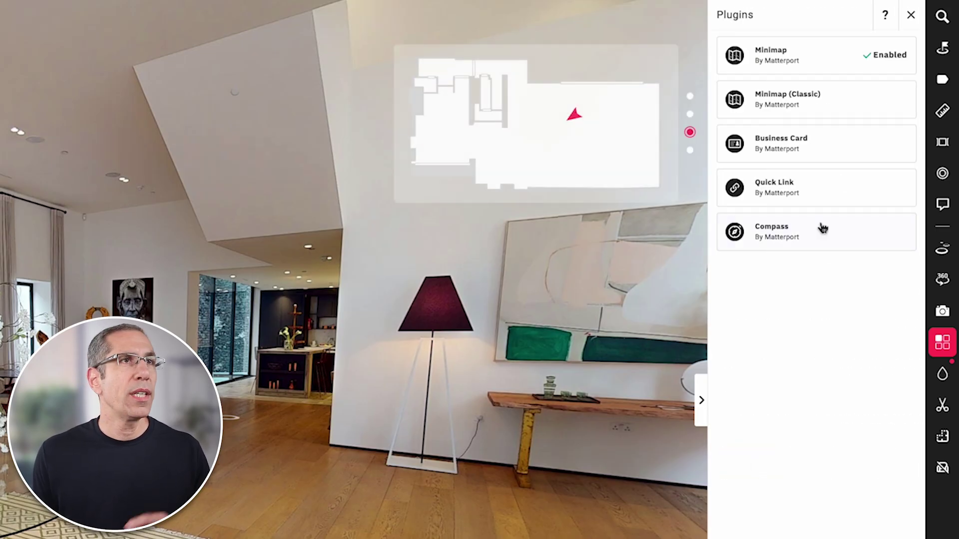
left_click(797, 62)
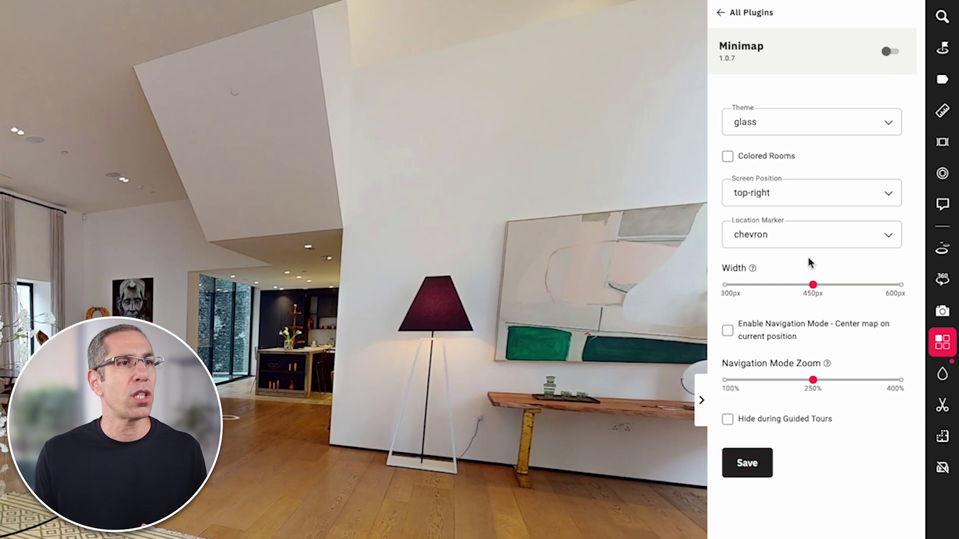
- Choose the blueprint theme in the Minimap settings, white lines on blue
left_click(747, 465)
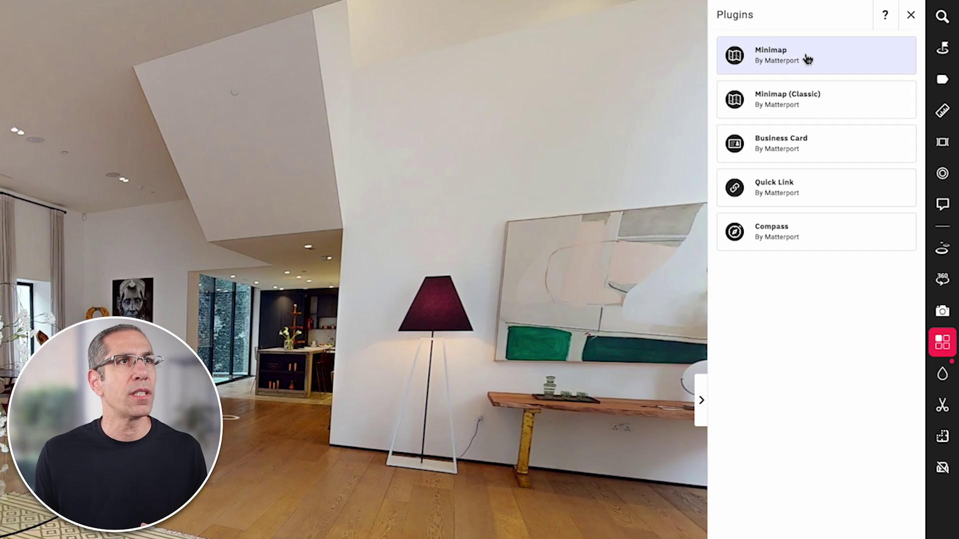
left_click(783, 71)
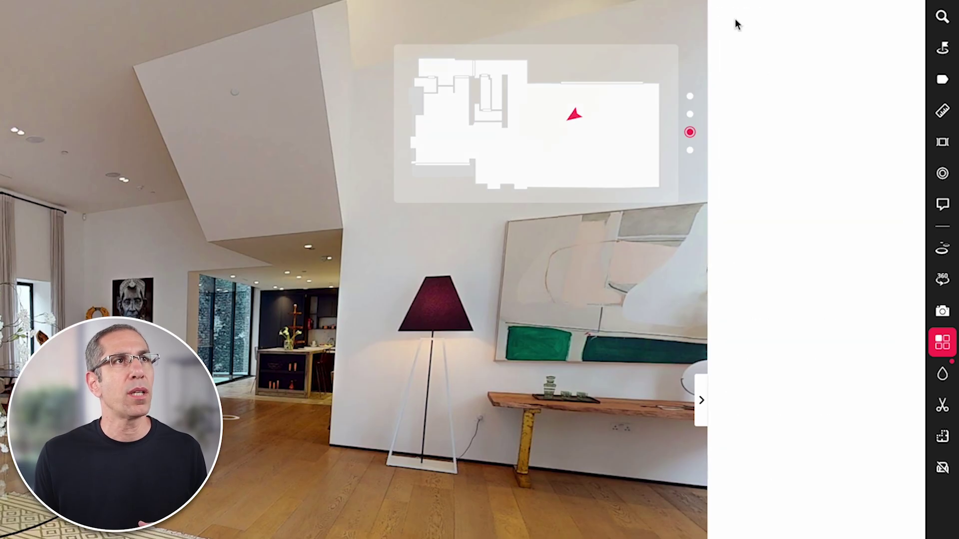
left_click(735, 16)
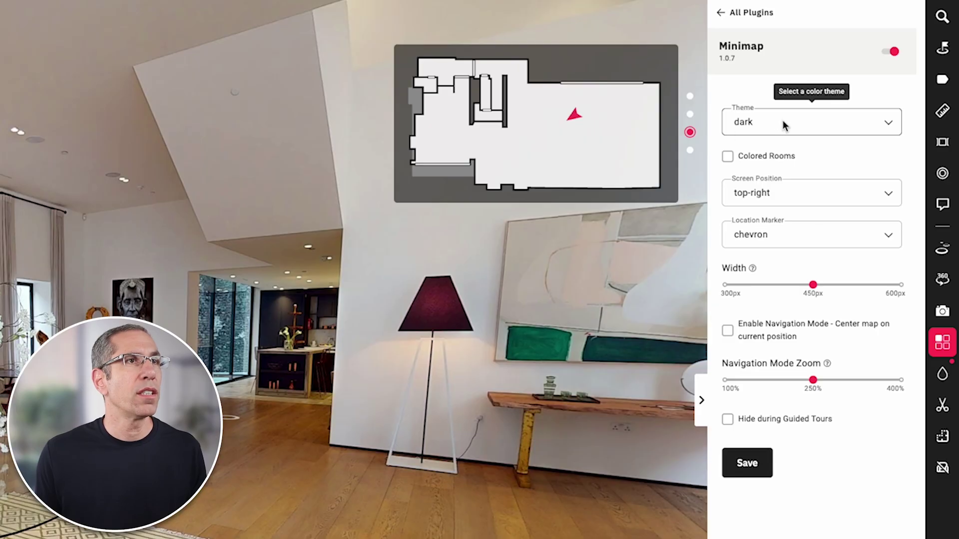
left_click(783, 122)
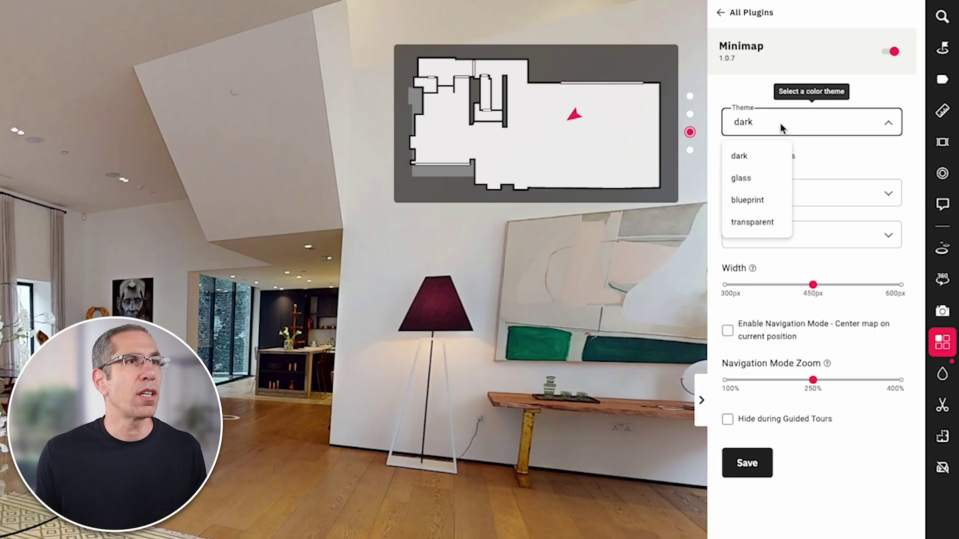
left_click(747, 200)
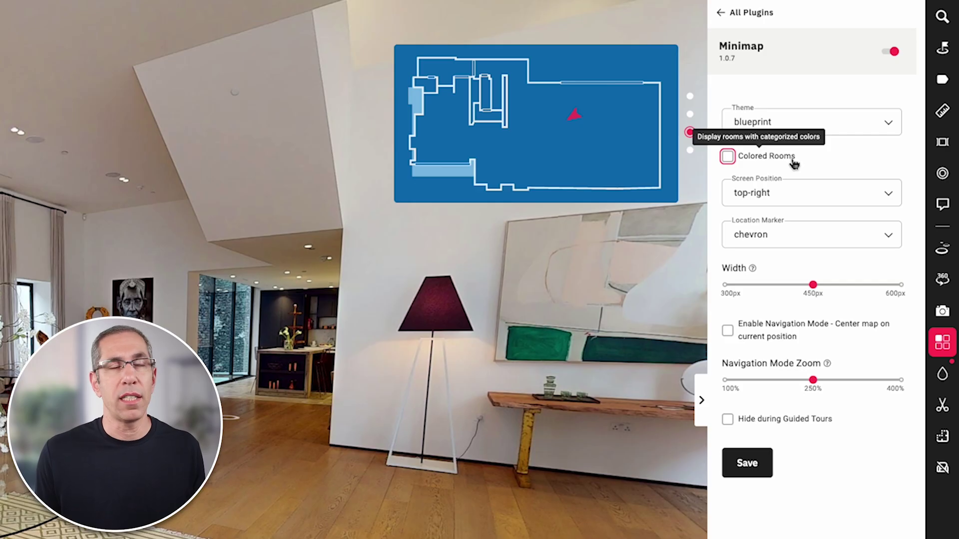
left_click(784, 124)
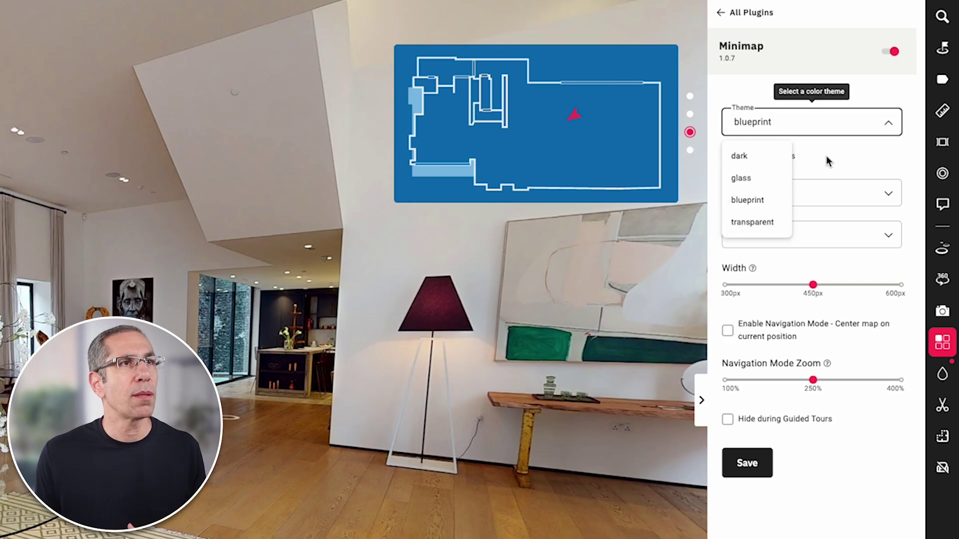
left_click(813, 164)
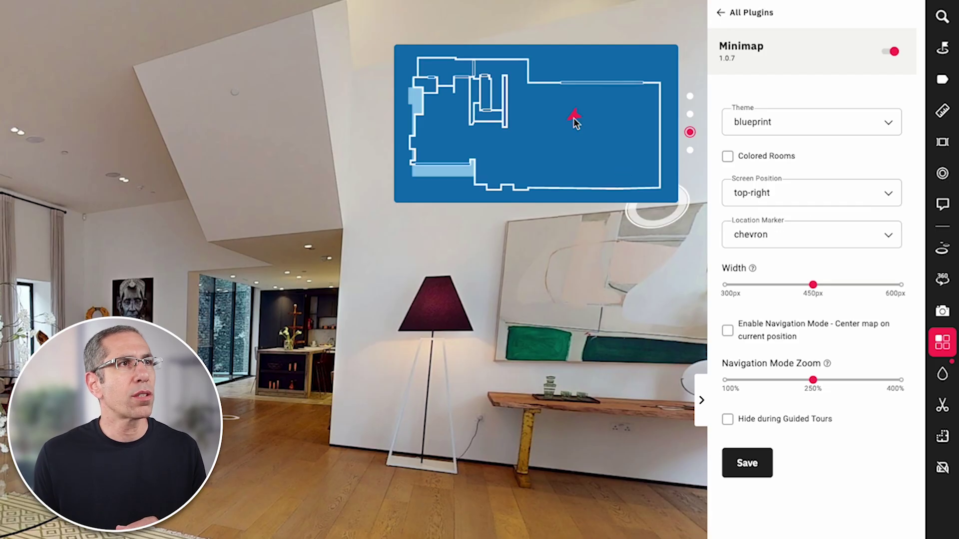
left_click(777, 233)
- Keep the chevron location marker after trying classic, and widen the minimap
left_click(748, 292)
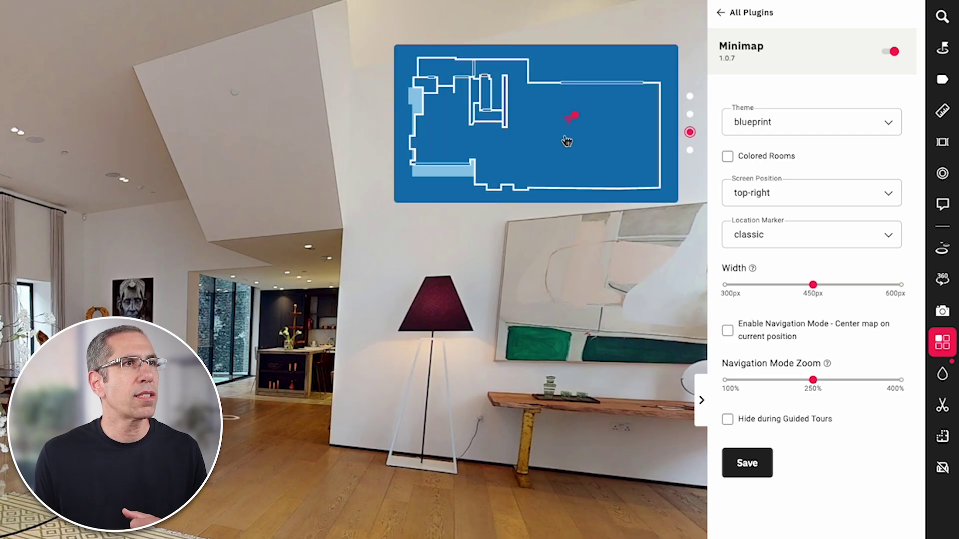
left_click(788, 239)
left_click(753, 270)
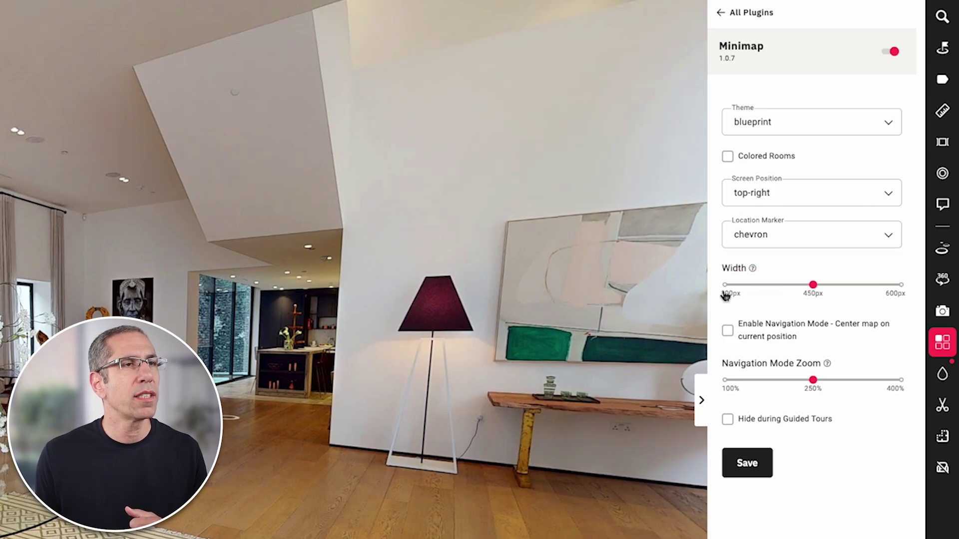
mouse_move(814, 285)
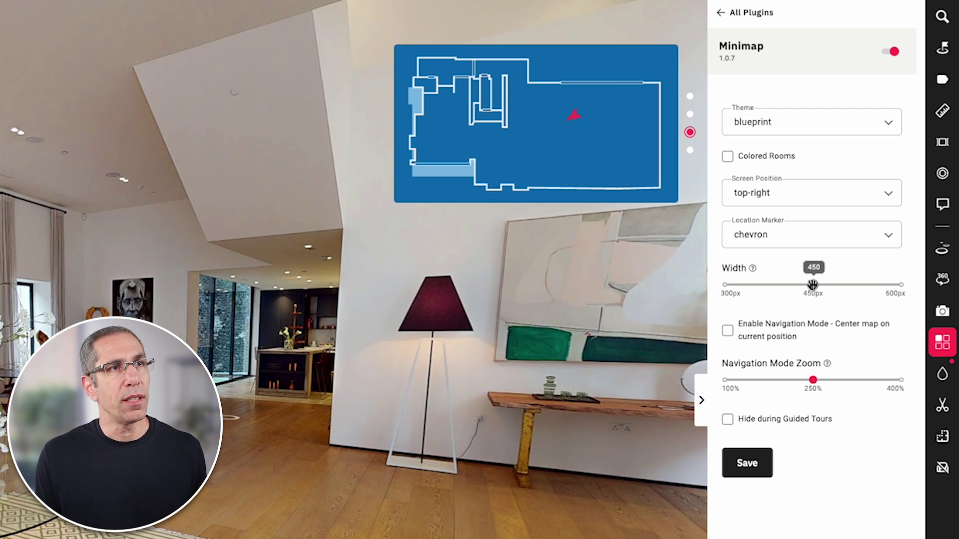
left_click_drag(813, 285, 854, 285)
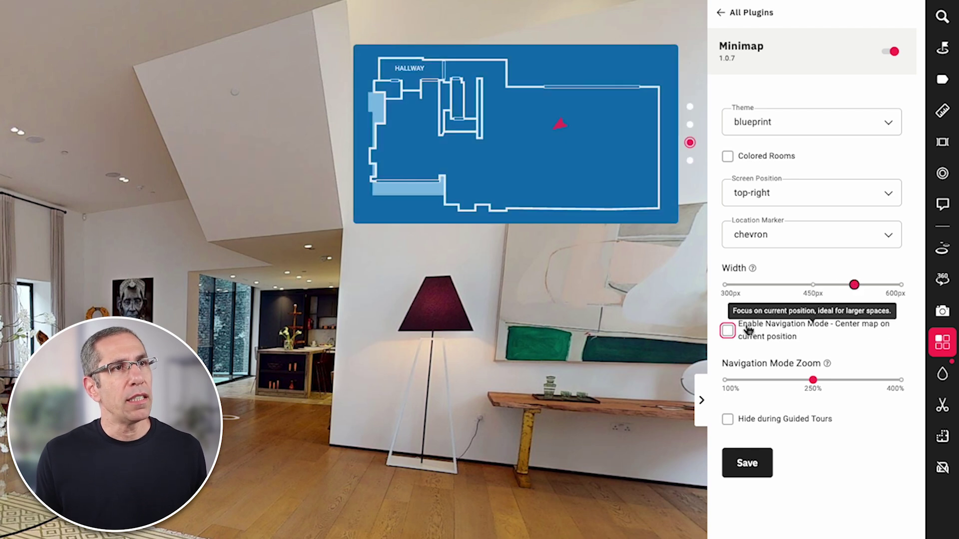
- Try navigation mode with zoom lowered toward 100%, turn it back off, and save
left_click(728, 332)
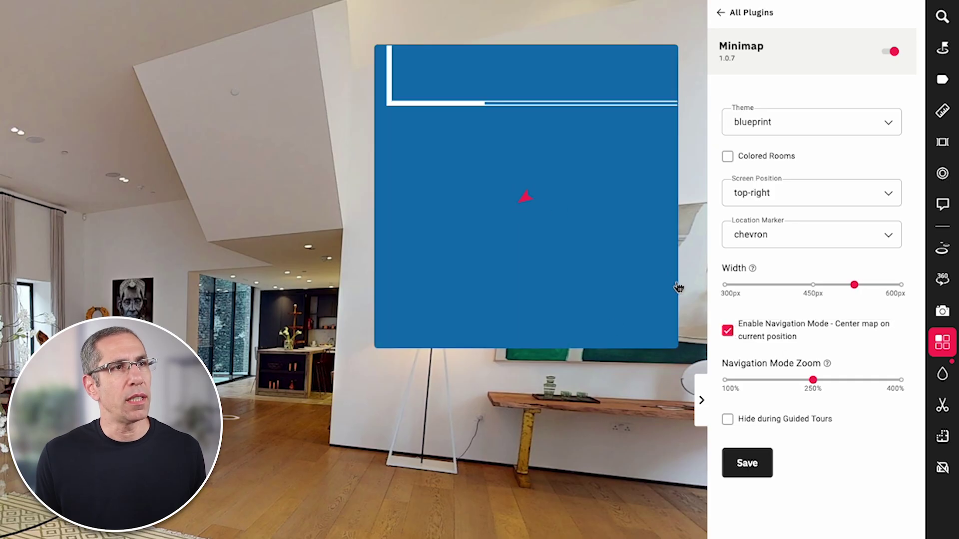
left_click_drag(813, 383, 738, 387)
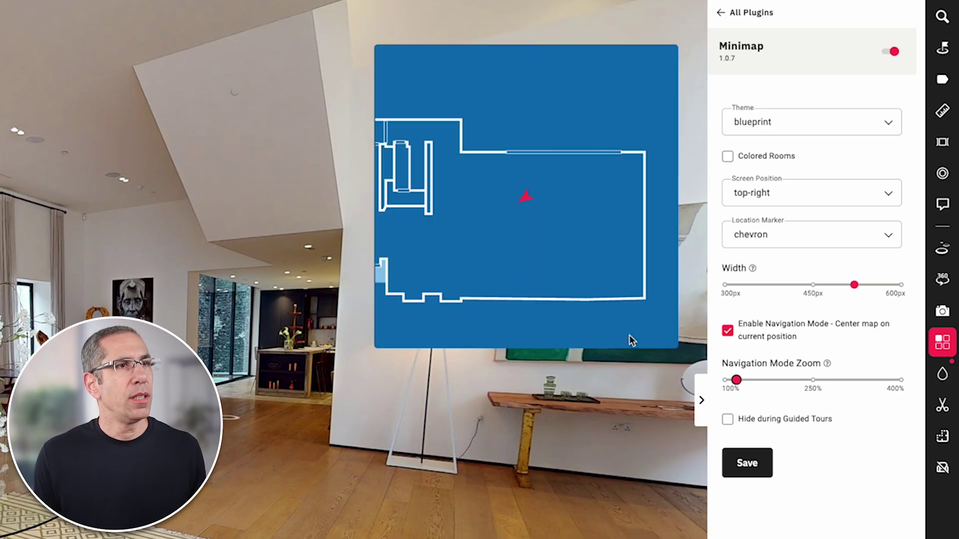
left_click(728, 331)
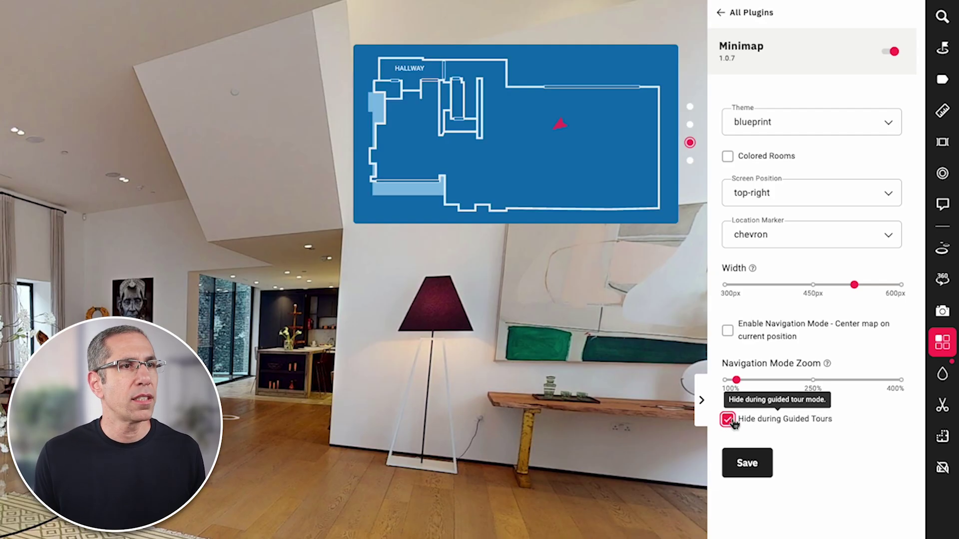
left_click(747, 465)
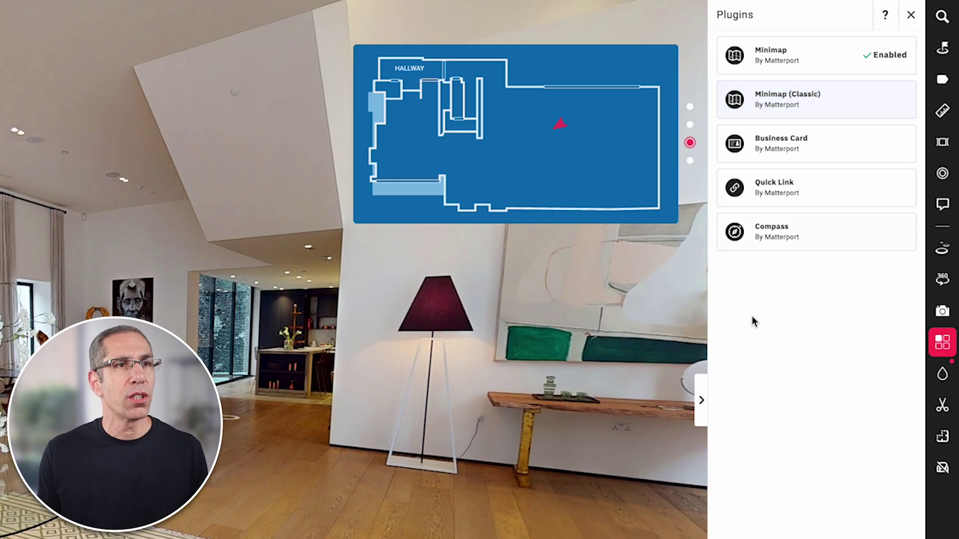
- Switch the tour to the top-down floor plan view, then bring back the plugins list
left_click(943, 439)
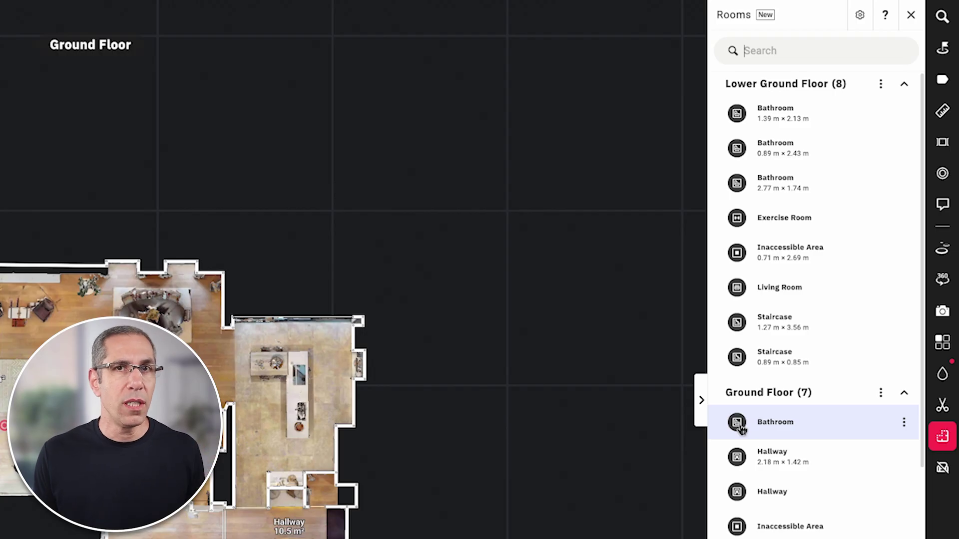
left_click(942, 343)
- Save the Minimap switched off and bring up the Minimap (Classic) settings
left_click(811, 65)
left_click(750, 467)
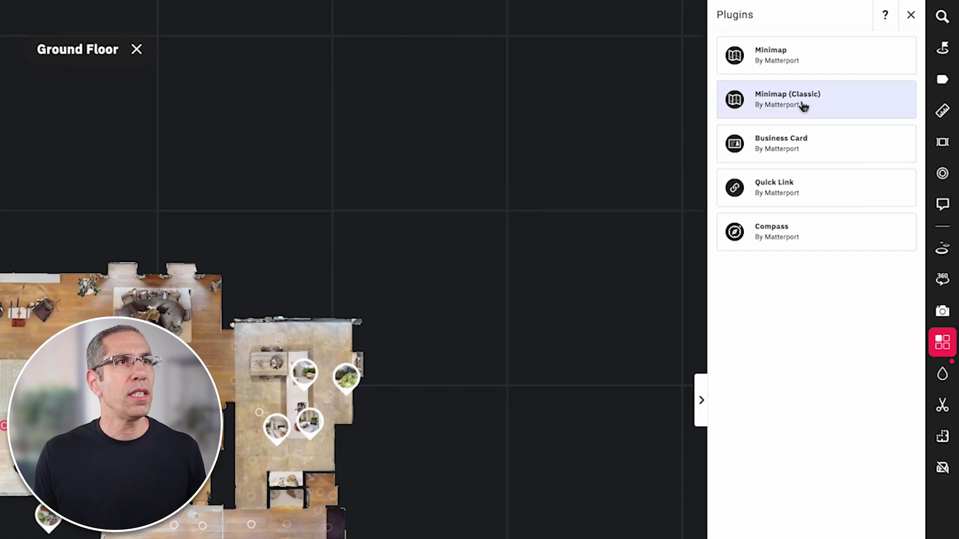
left_click(803, 106)
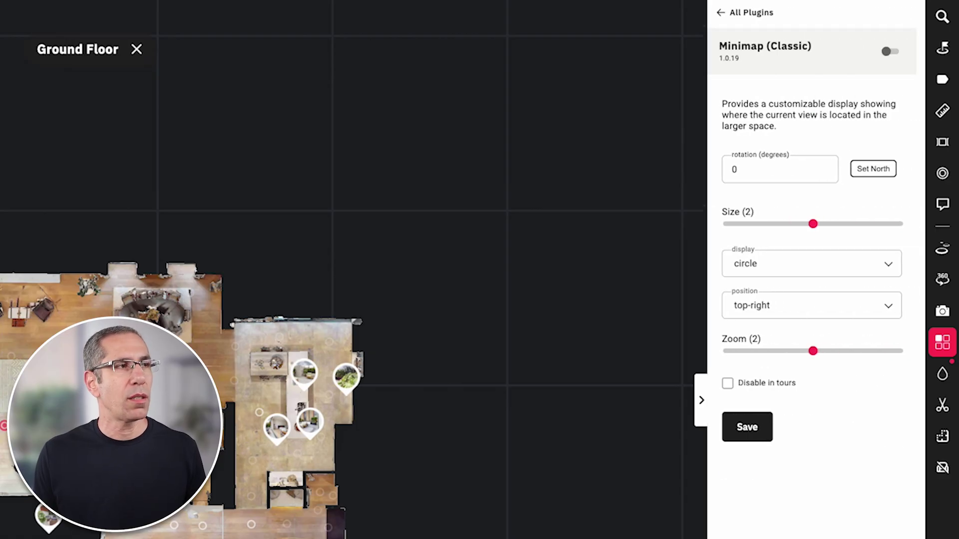
left_click_drag(220, 363, 309, 403)
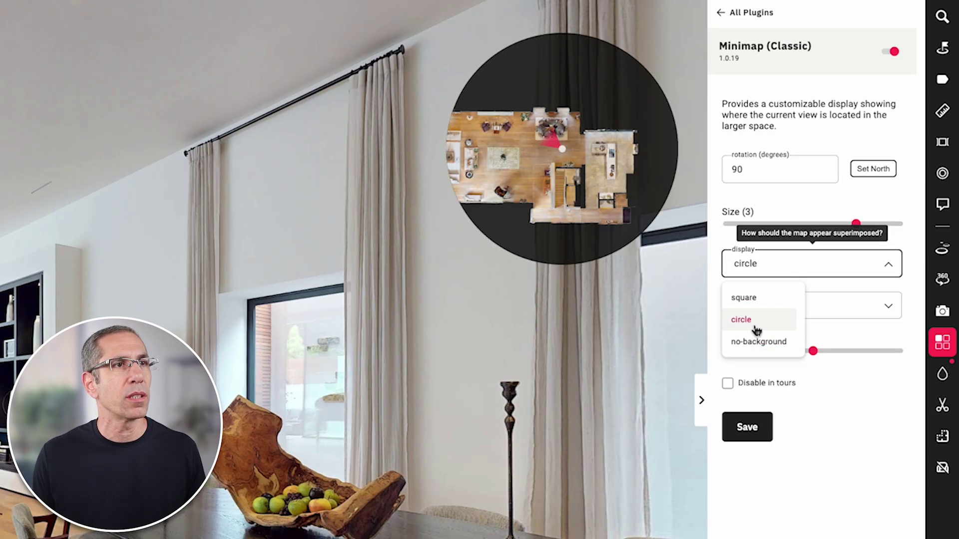
- Save Minimap (Classic) with the circle display, then look around the living room to test it
left_click(751, 323)
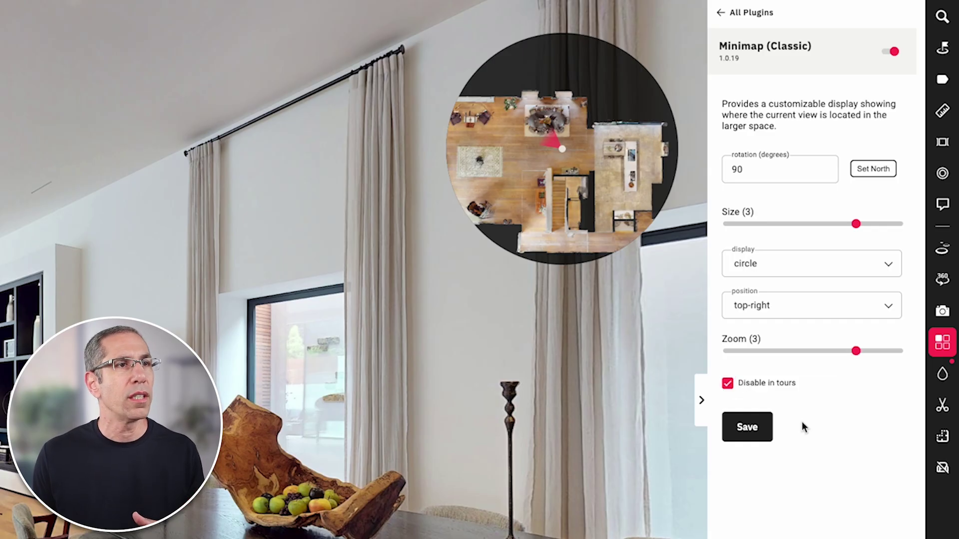
left_click(748, 428)
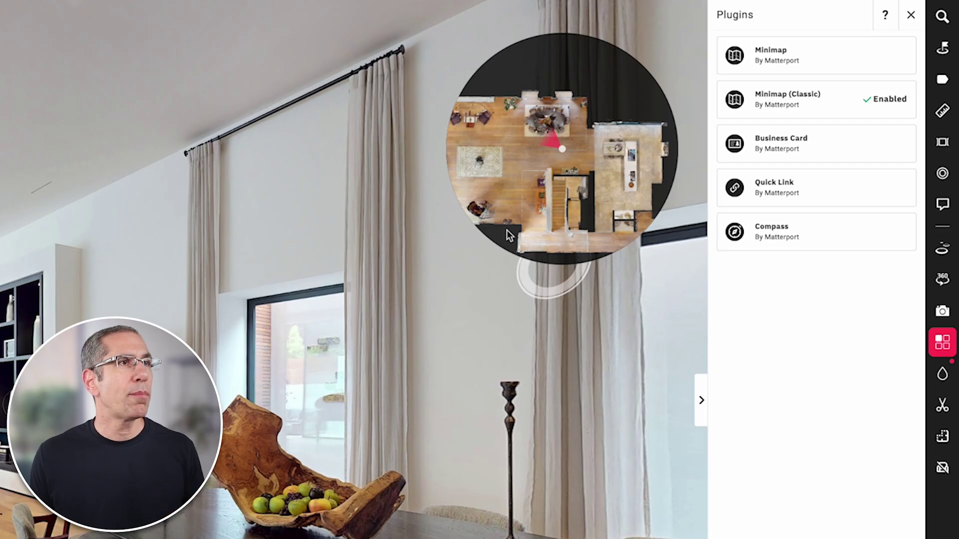
left_click_drag(21, 353, 469, 287)
left_click(297, 521)
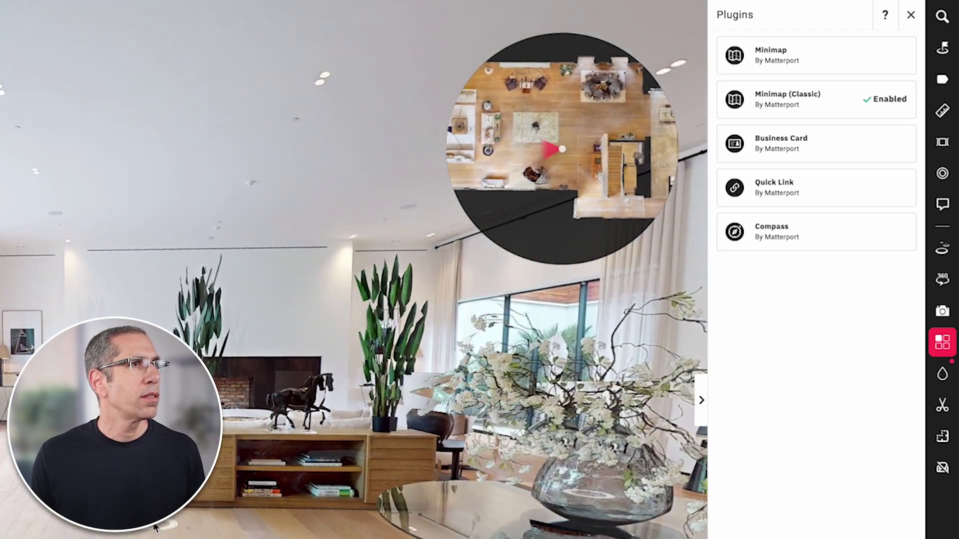
- Walk through the living room past the lamp, into the kitchen and on to the hallway
left_click(156, 527)
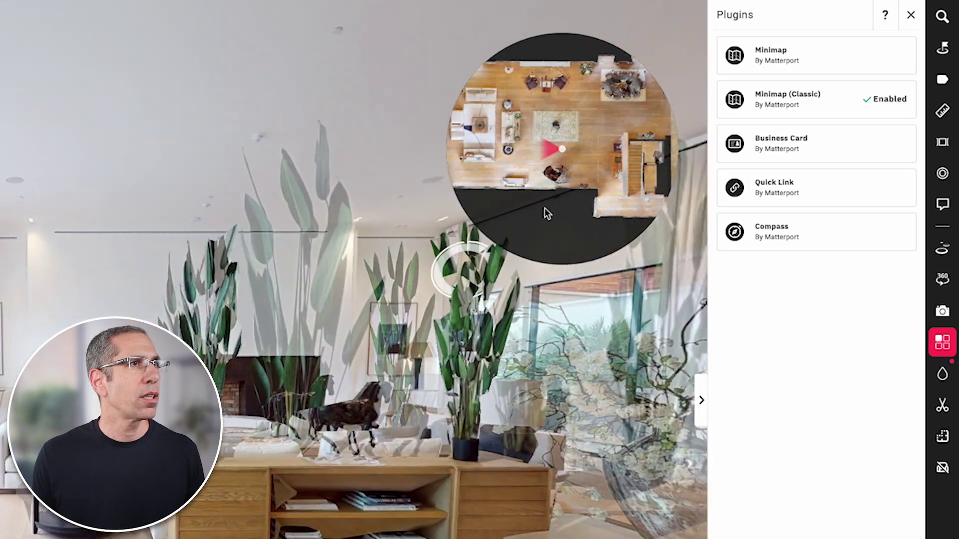
left_click(156, 333)
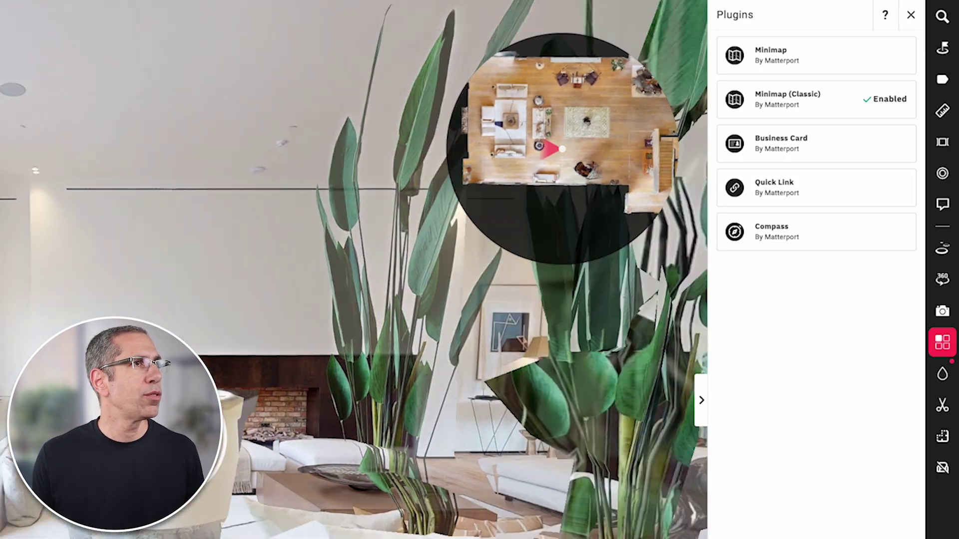
left_click_drag(509, 360, 218, 370)
key("Right")
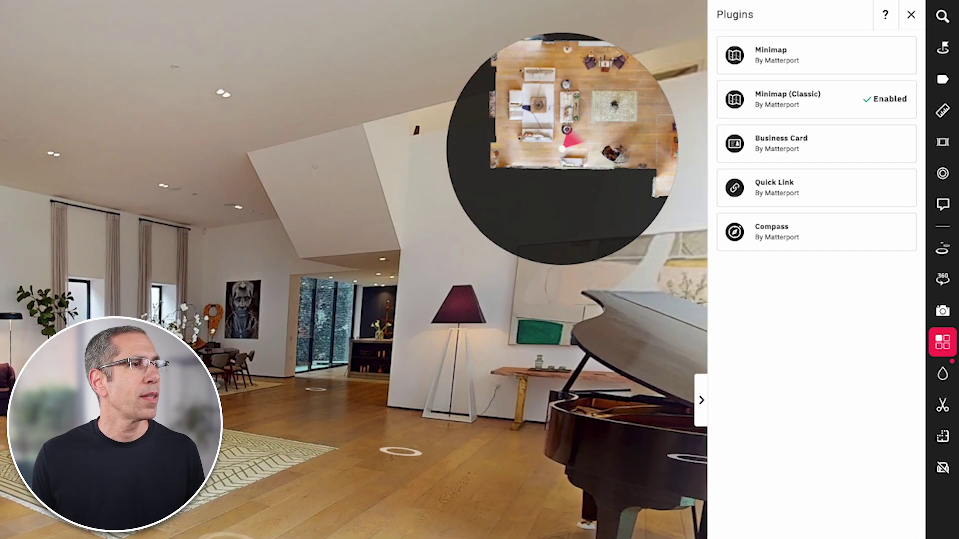
left_click(399, 452)
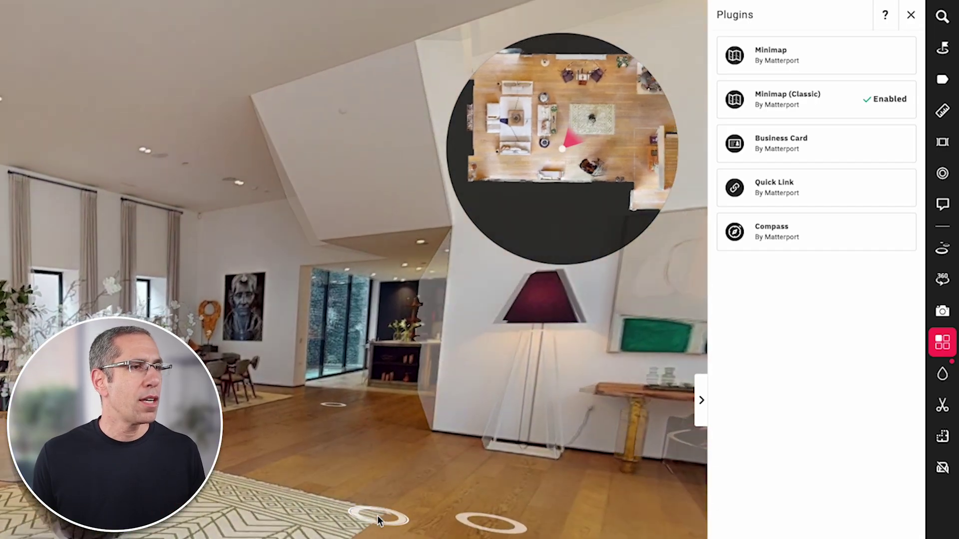
left_click(359, 439)
left_click_drag(359, 439, 47, 514)
left_click(47, 514)
left_click_drag(199, 507, 156, 537)
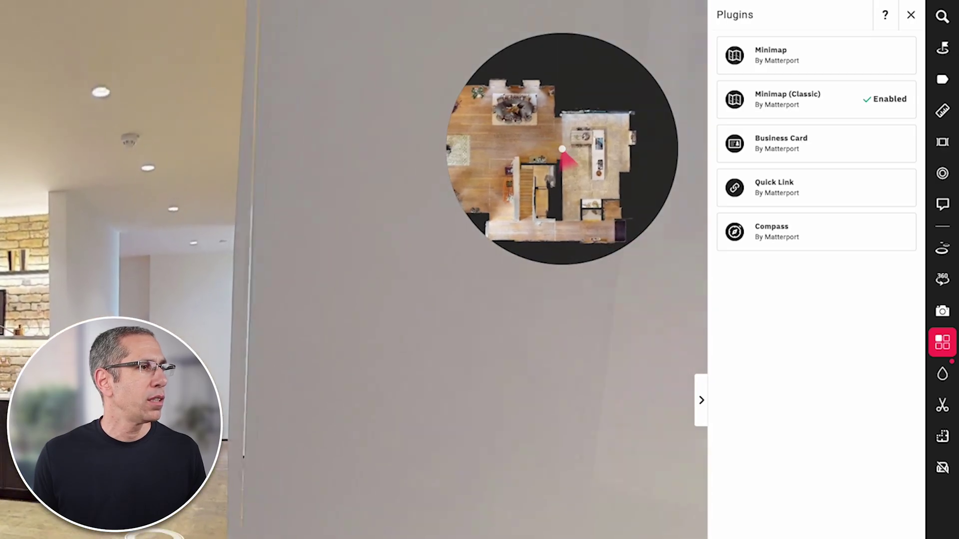
left_click(156, 537)
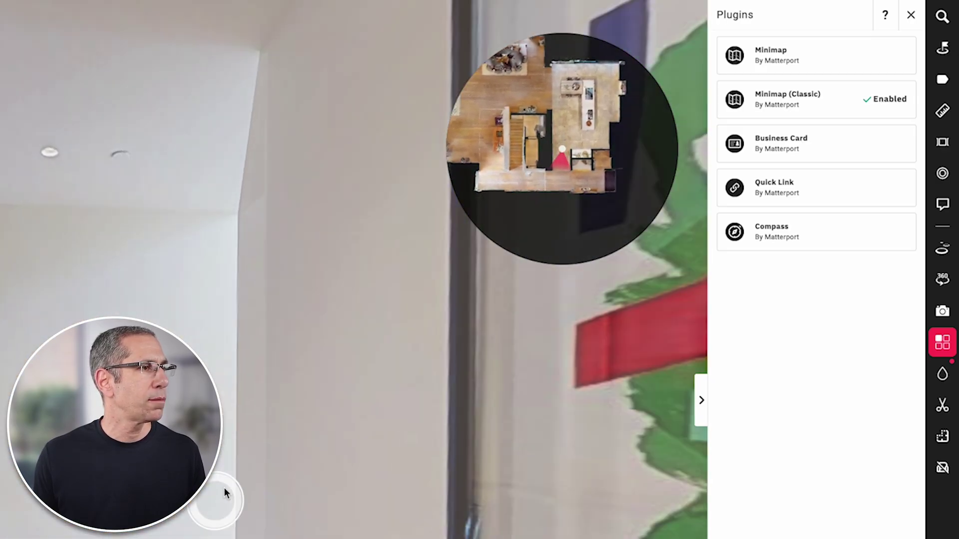
- Continue along the hallway and climb the wooden staircase to the upper floor
left_click(225, 492)
left_click_drag(225, 492, 151, 529)
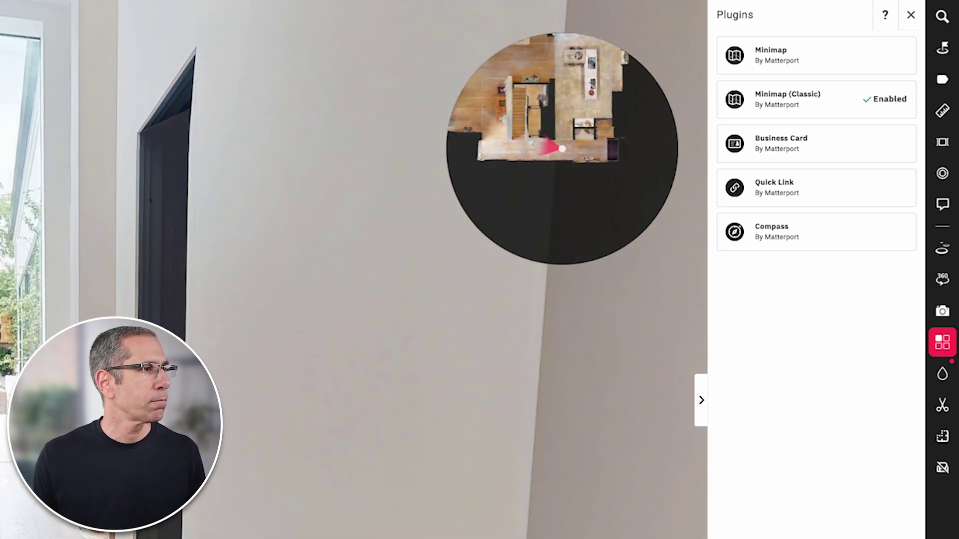
left_click(145, 525)
left_click_drag(215, 499, 150, 527)
left_click(228, 518)
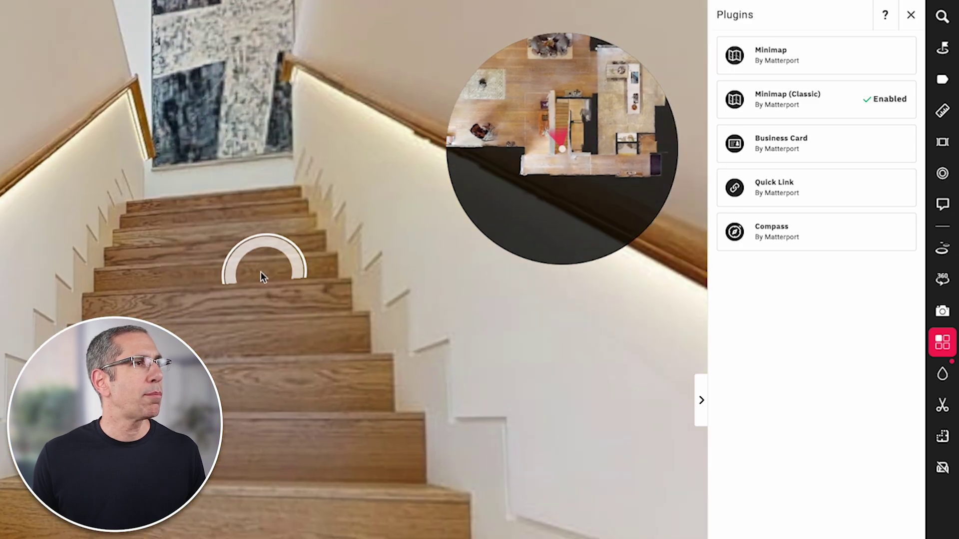
left_click_drag(268, 283, 229, 397)
left_click(231, 412)
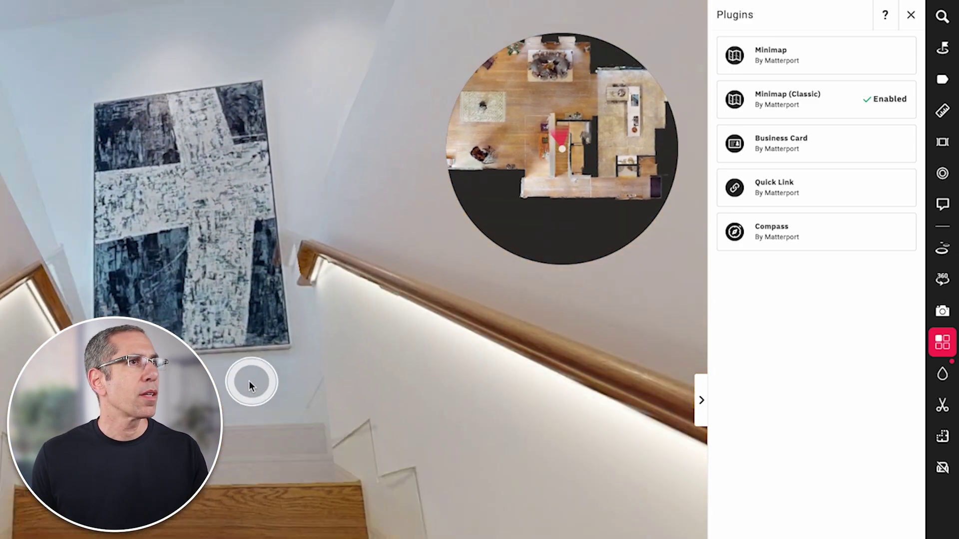
left_click(272, 414)
left_click(253, 452)
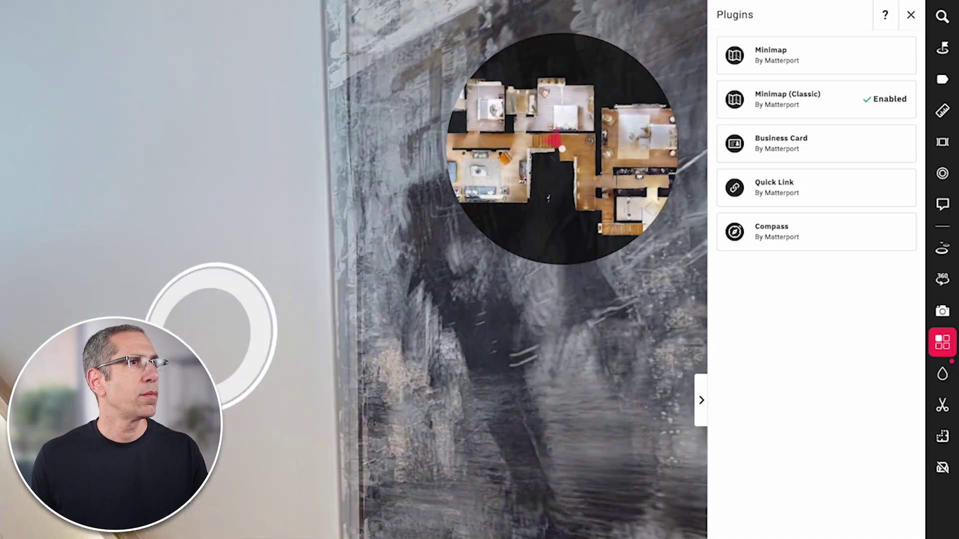
mouse_move(212, 336)
left_mouse_down()
mouse_move(437, 268)
mouse_move(454, 254)
left_mouse_up()
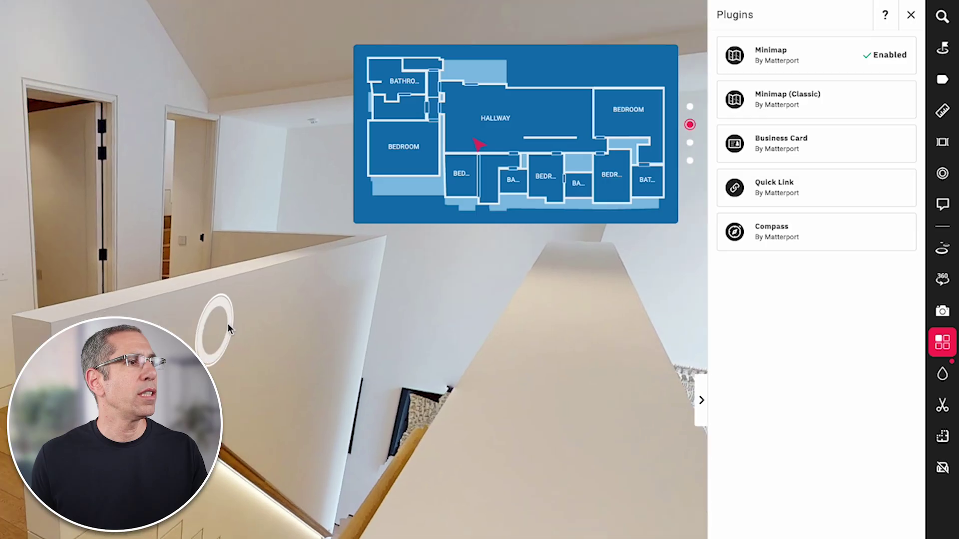
- Move by the stairwell, then jump to a First Floor bedroom from the minimap
left_click(229, 328)
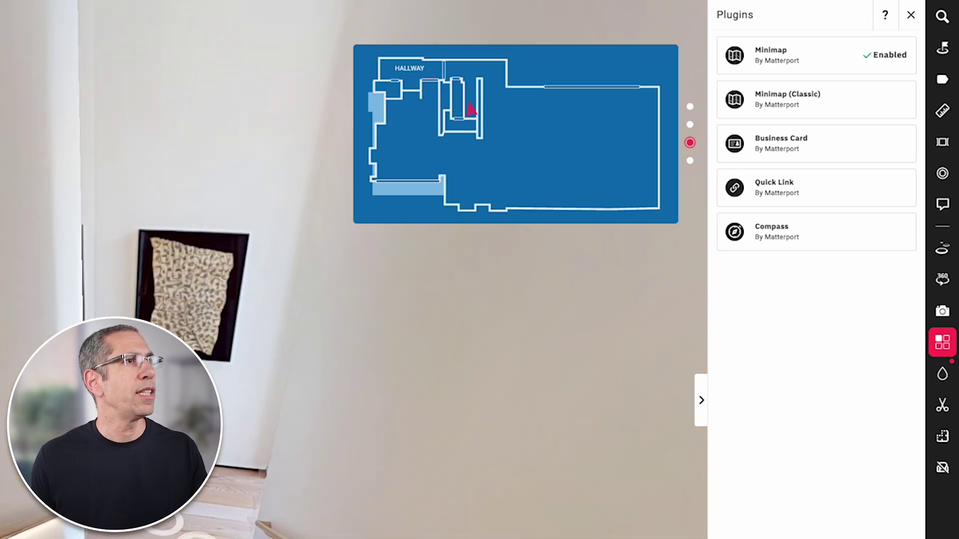
left_click(202, 430)
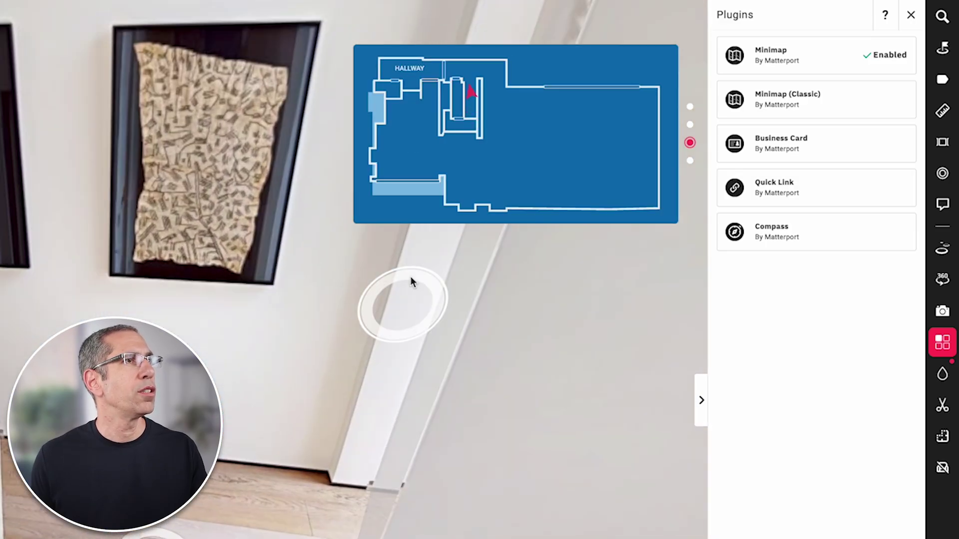
key("Up")
key("Left")
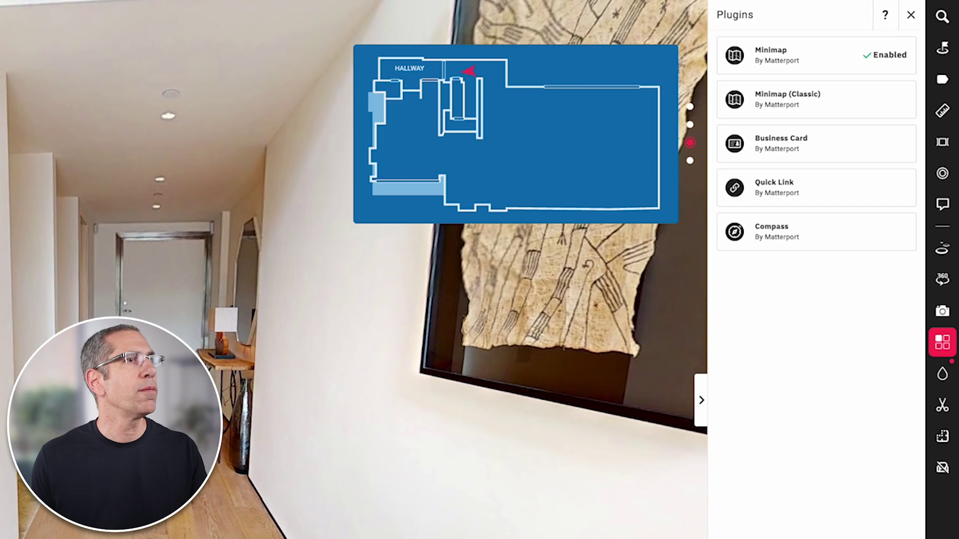
left_click(690, 125)
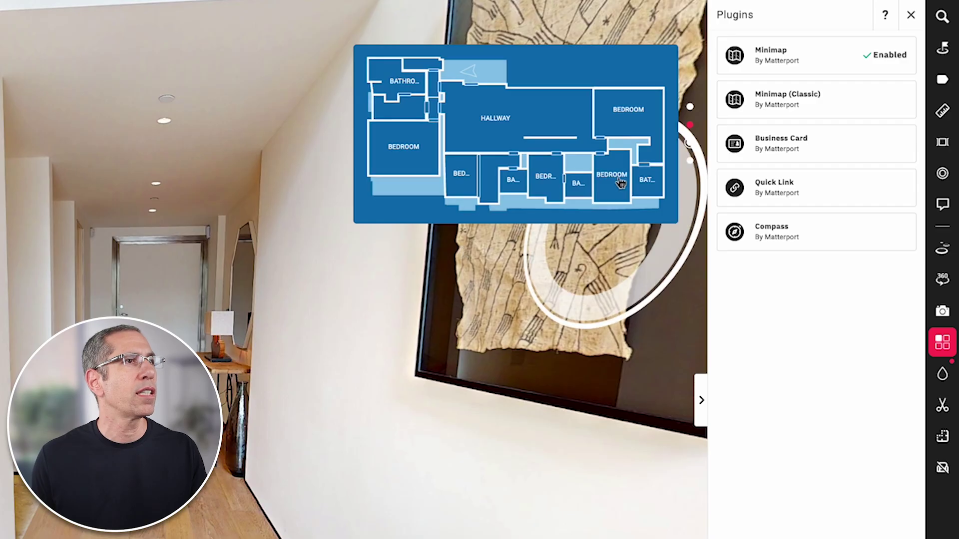
left_click(631, 114)
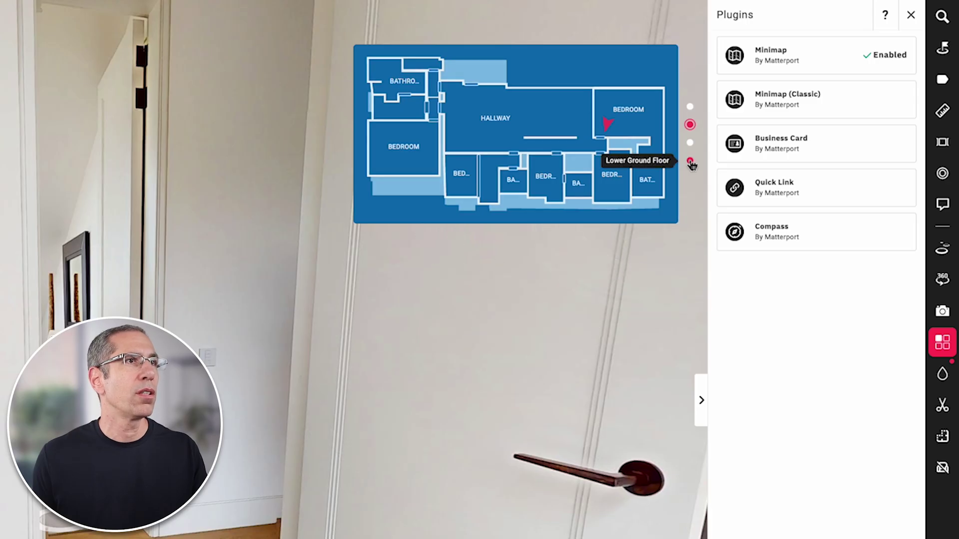
- Jump to the Lower Ground Floor living room via the minimap, then open Business Card settings
left_click(690, 162)
left_click(407, 176)
left_click_drag(499, 462, 100, 440)
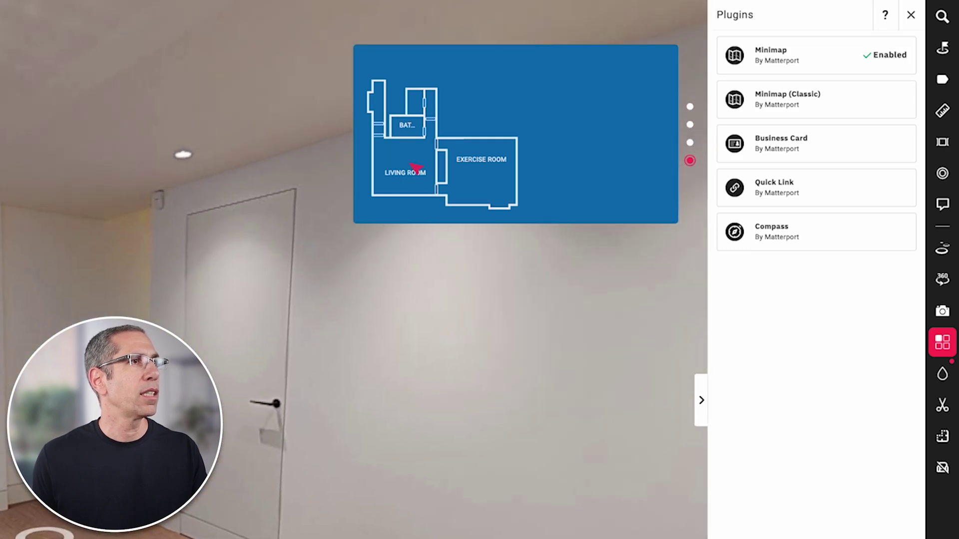
left_click_drag(53, 532, 402, 467)
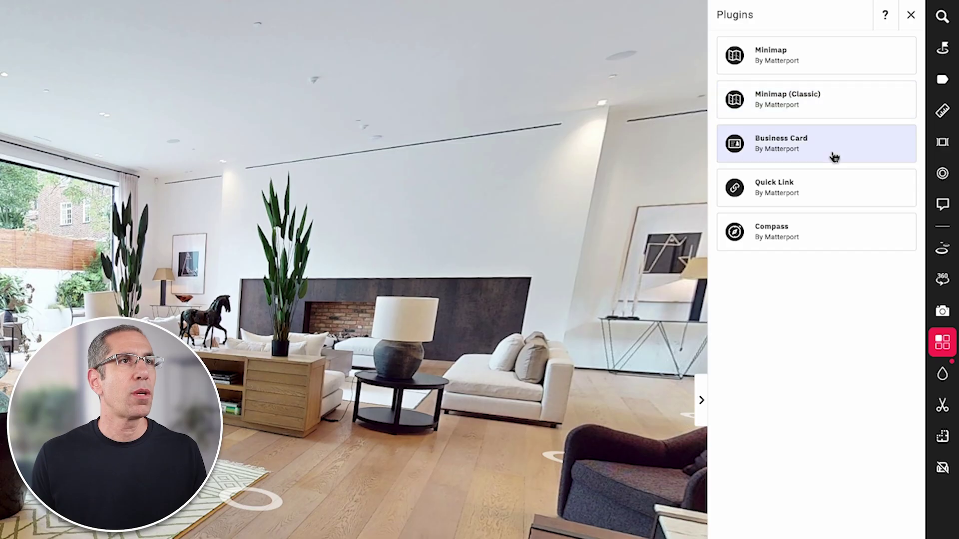
left_click(831, 156)
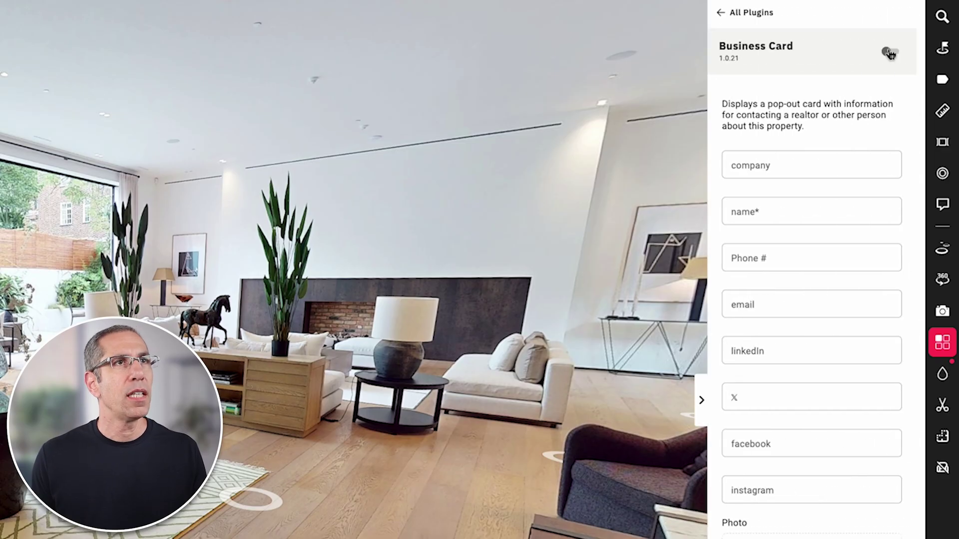
- Switch the Business Card on with company Matterport plus the contact's name and phone number, and save
left_click(890, 51)
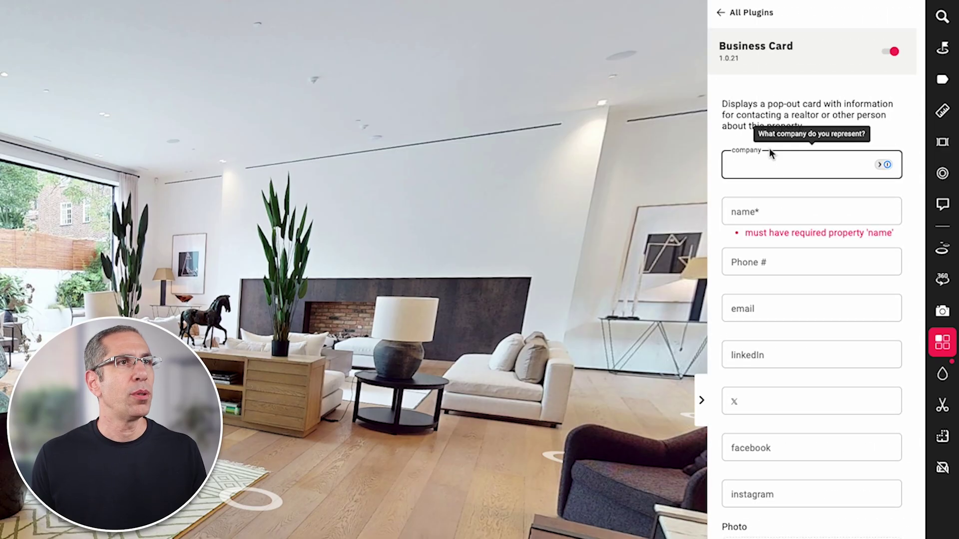
type("Matterport")
left_click(781, 209)
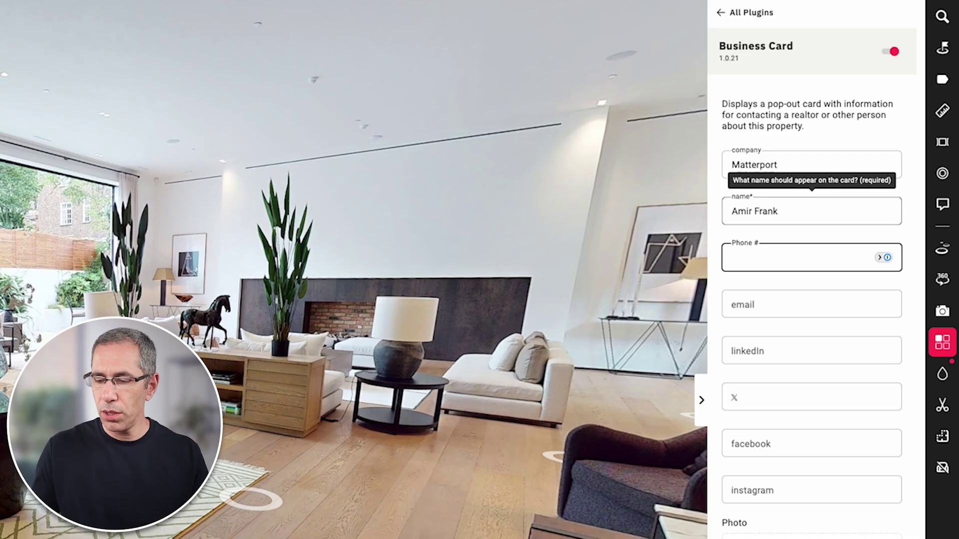
type("123-555-5555")
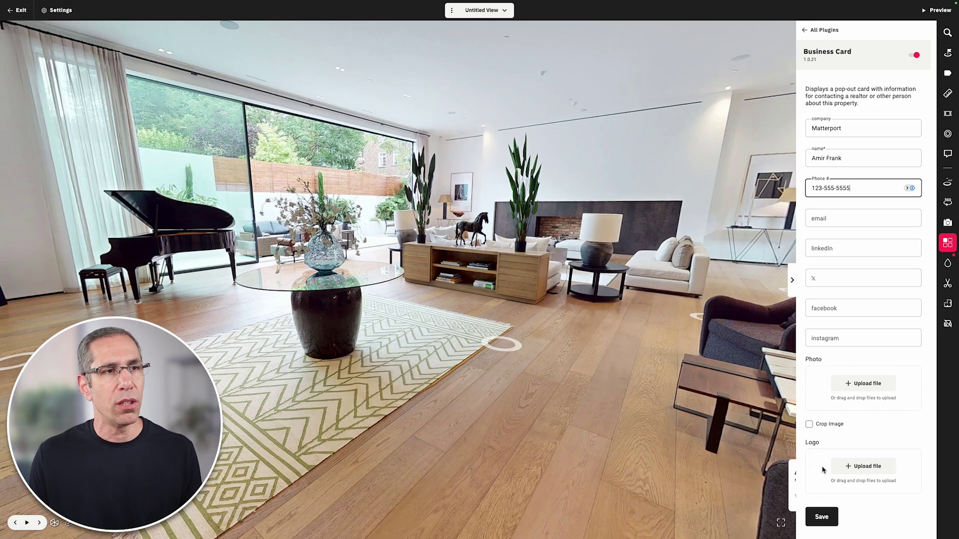
left_click(822, 517)
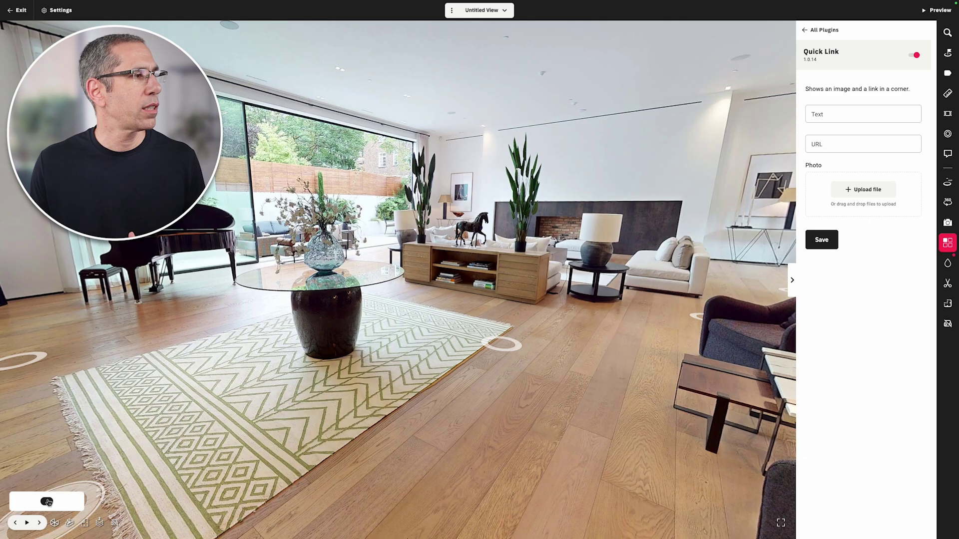
left_click(852, 116)
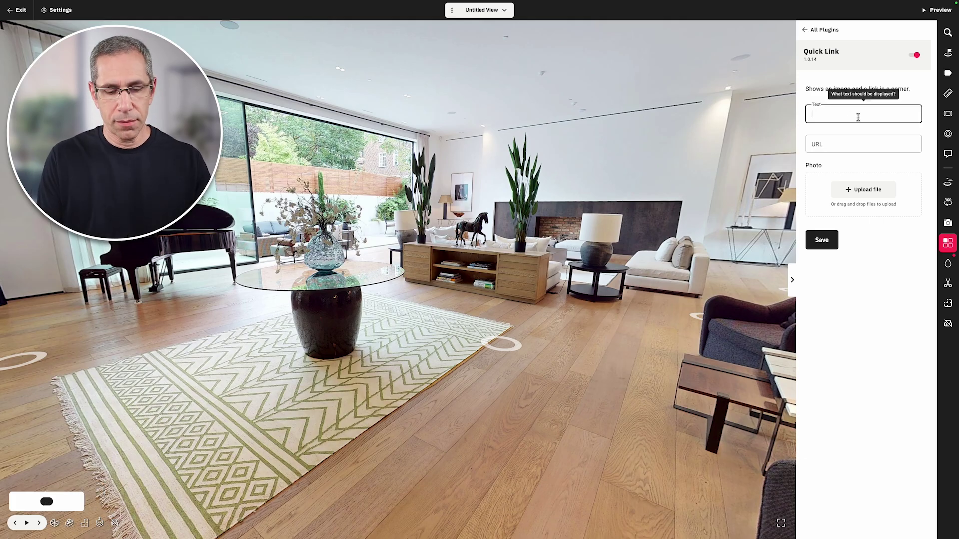
type("Brochure")
left_click(818, 143)
type("https://www.matterport.com")
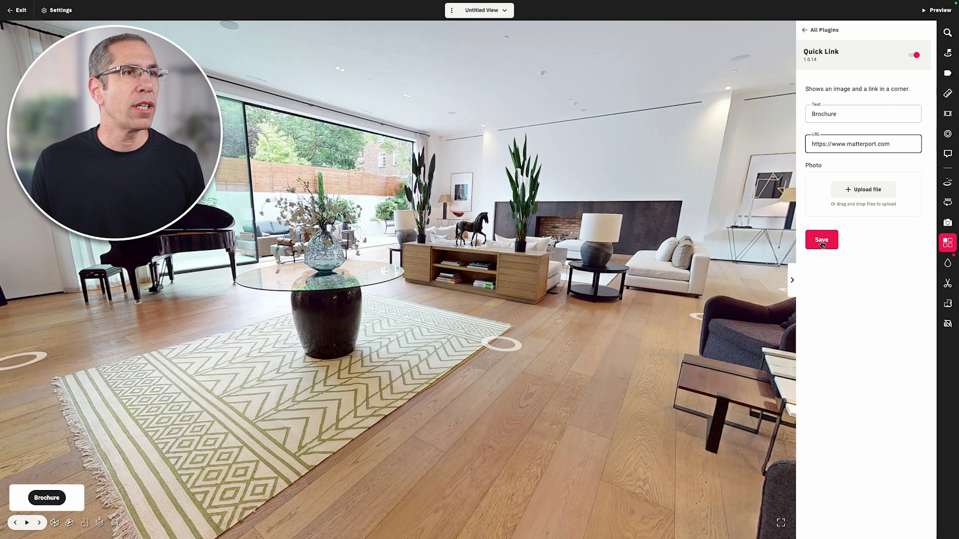
- Save the Quick Link settings so the Quick Link is enabled
left_click(822, 241)
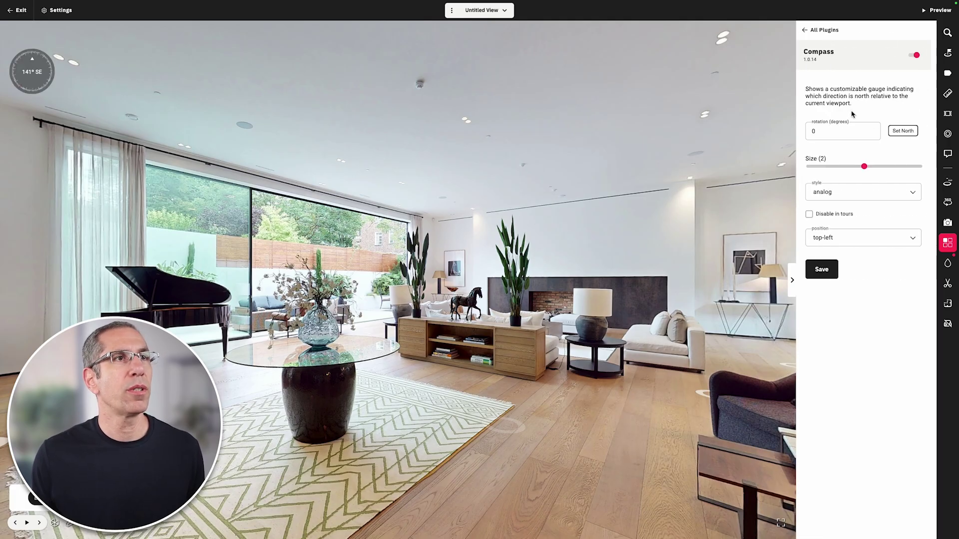
- Face the view toward the piano and set it as compass north (rotation 267.656°)
left_click_drag(356, 308, 450, 305)
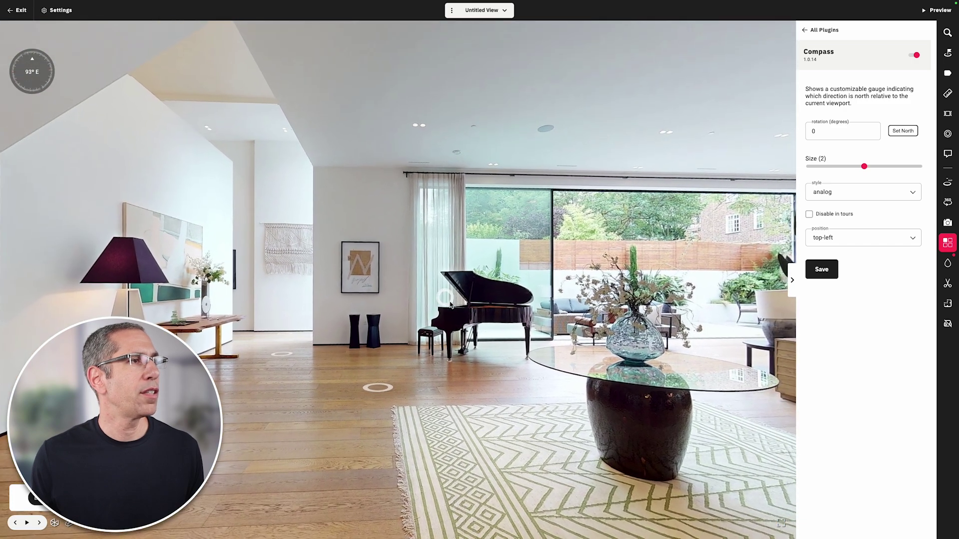
left_click(502, 297)
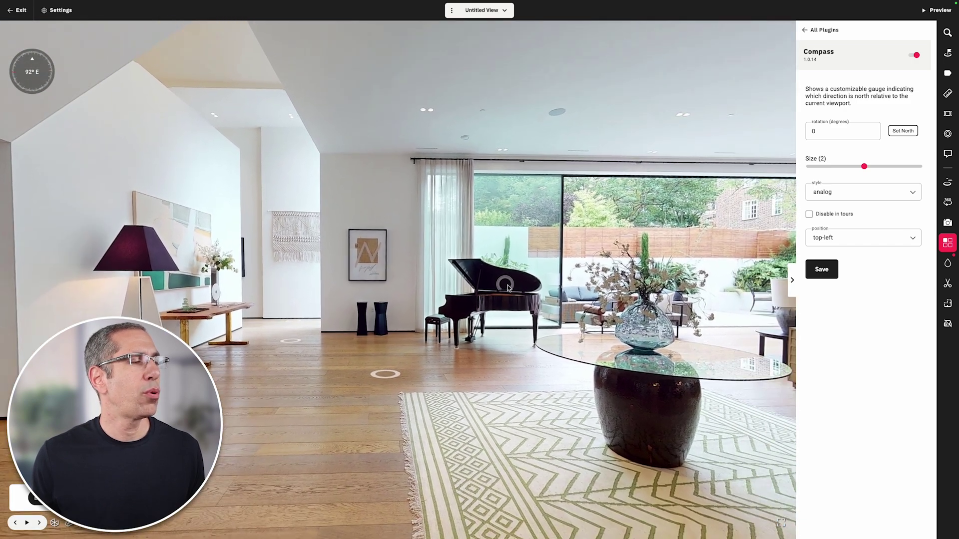
left_click(903, 130)
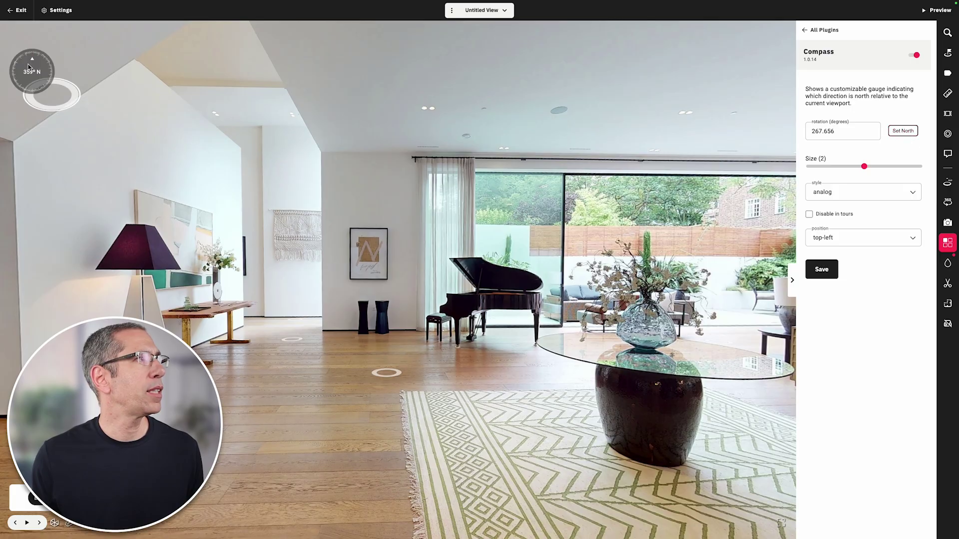
- Give the compass size 3 and the arrow style, then save it
left_click(886, 168)
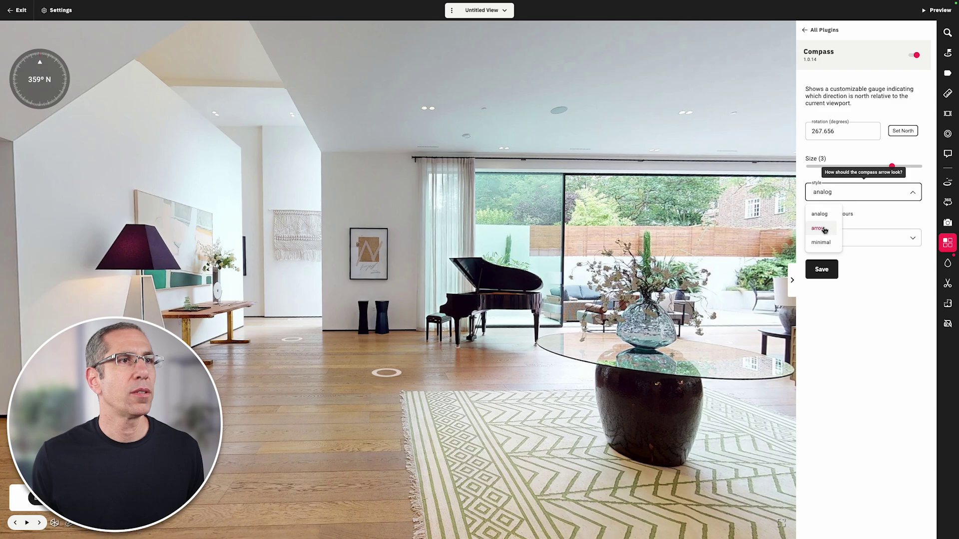
left_click(820, 228)
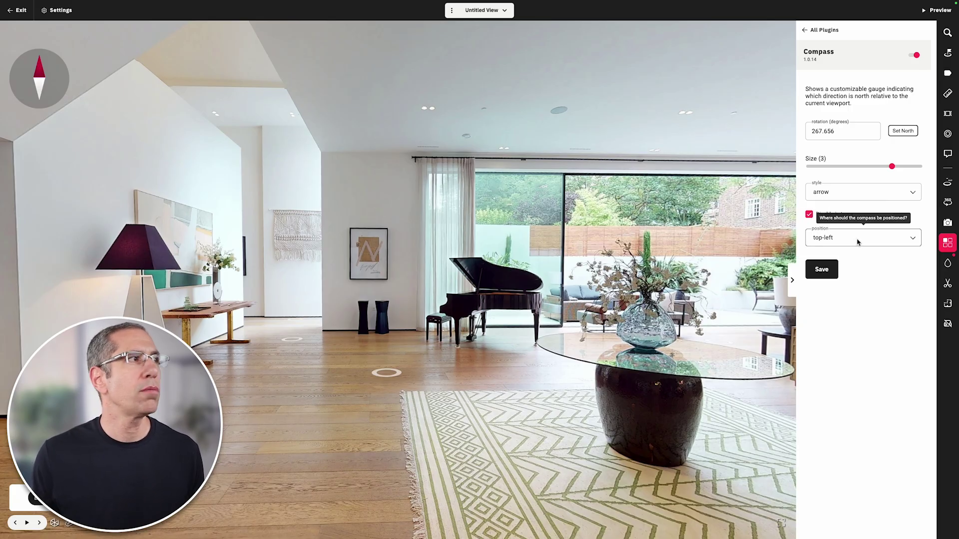
left_click(822, 269)
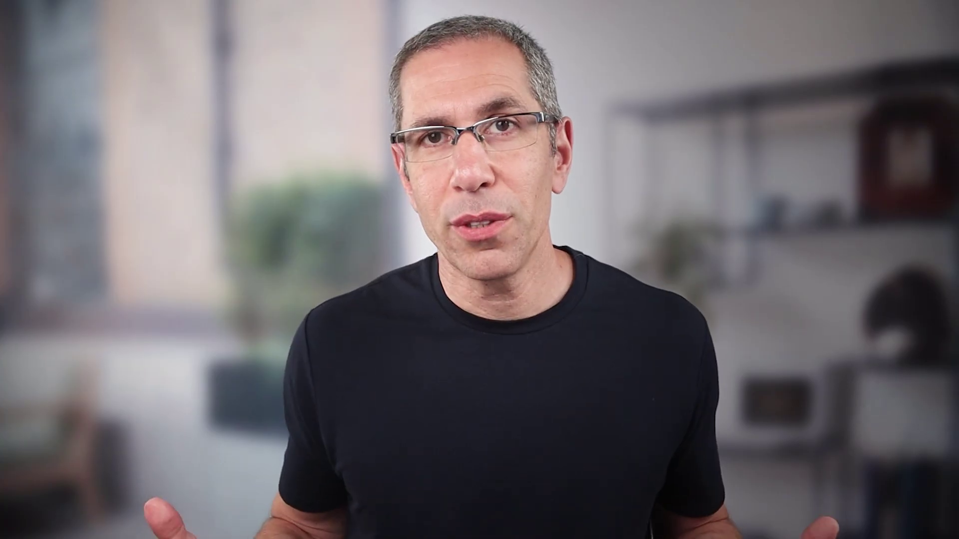